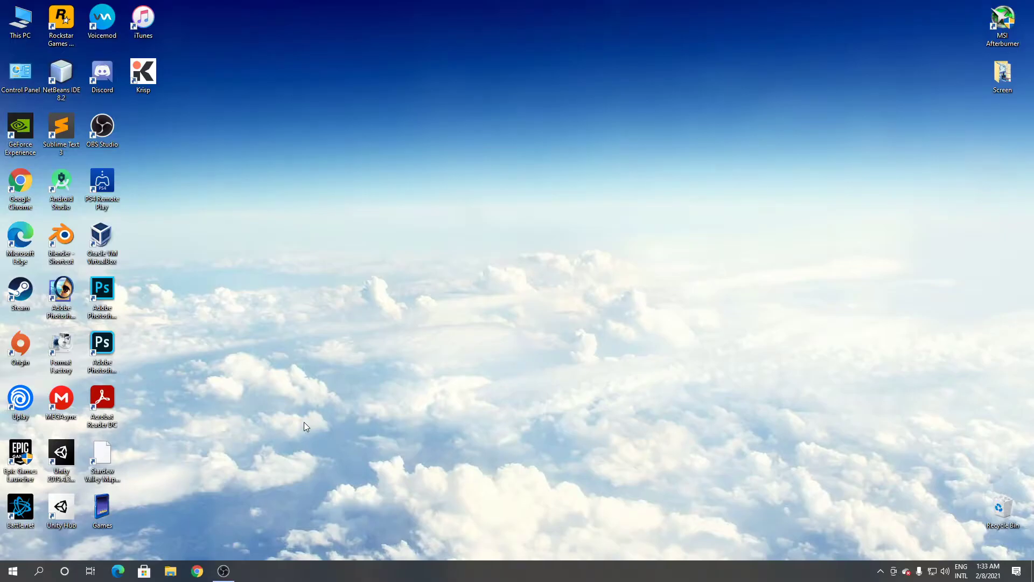
# - Search Google in Chrome for 'filehippo' and open the FileHippo.com result
pyautogui.click(196, 572)
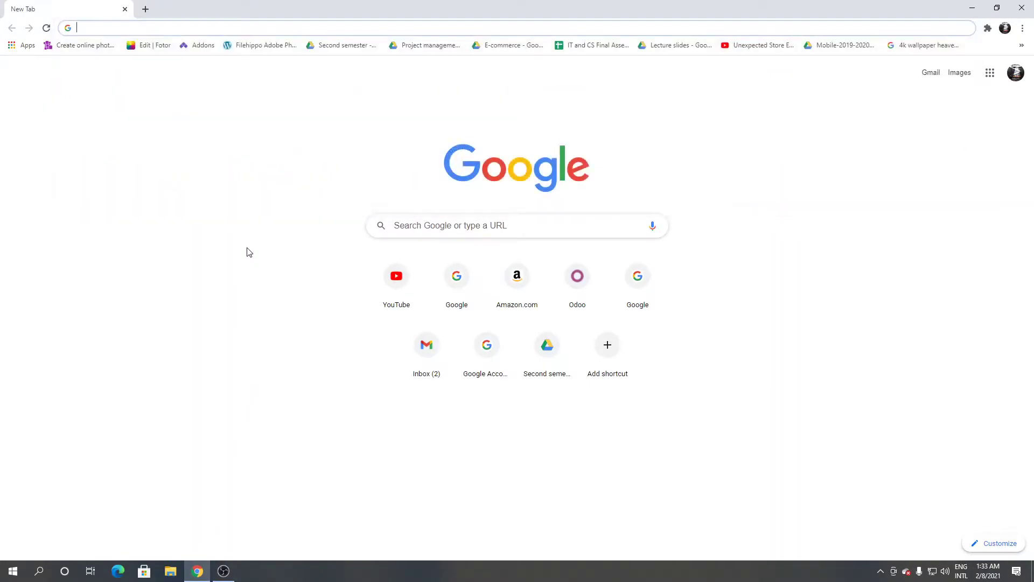
pyautogui.write('file')
pyautogui.press('Return')
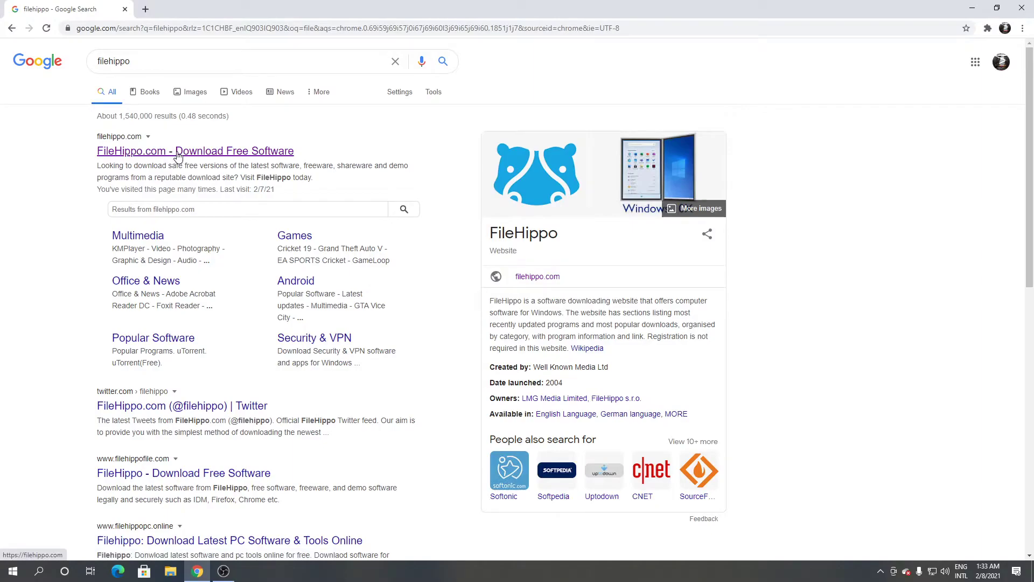
pyautogui.click(169, 150)
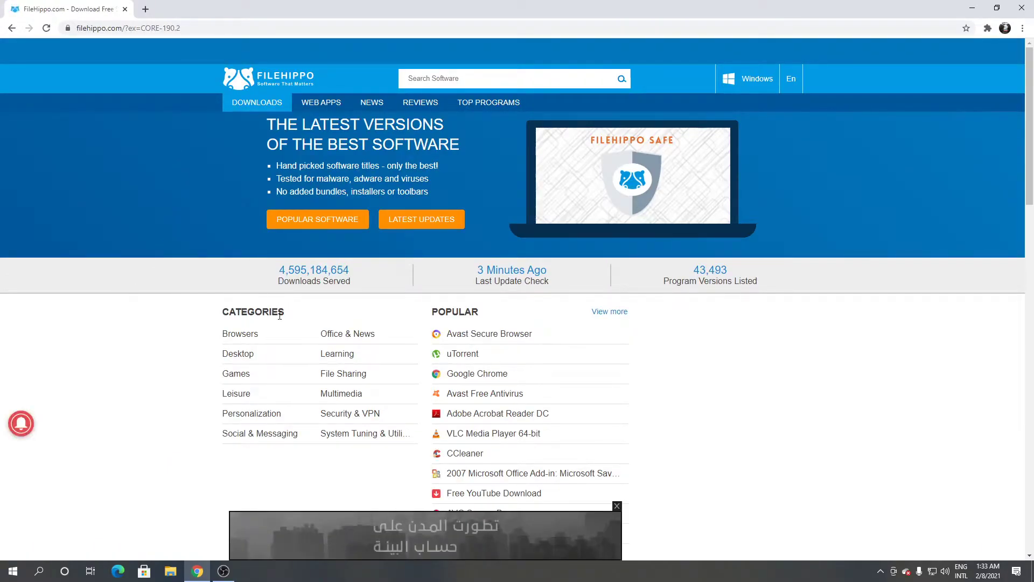
# - Go from FileHippo's Browsers category to Avast Secure Browser and download its latest version
pyautogui.click(241, 333)
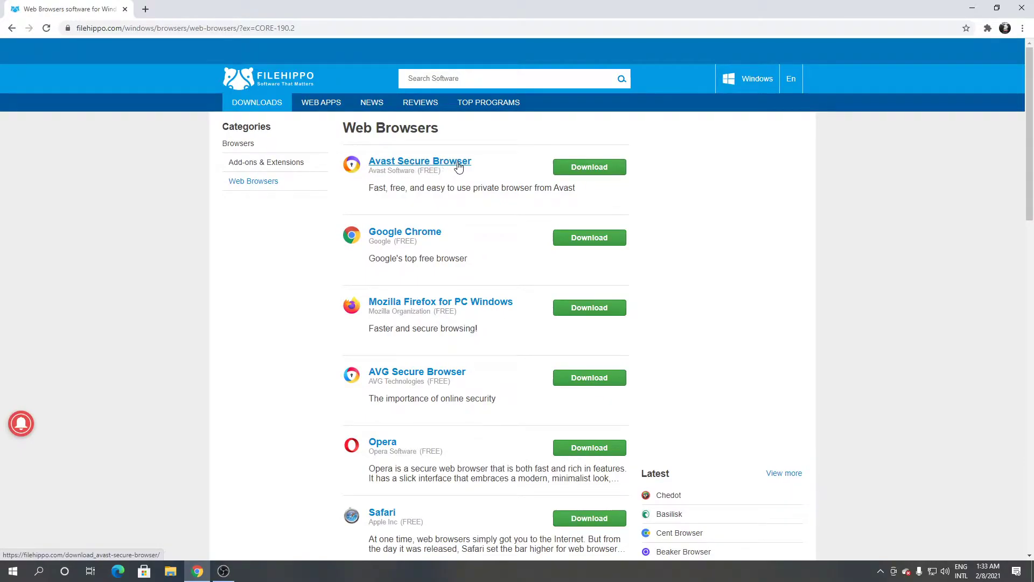
pyautogui.click(586, 170)
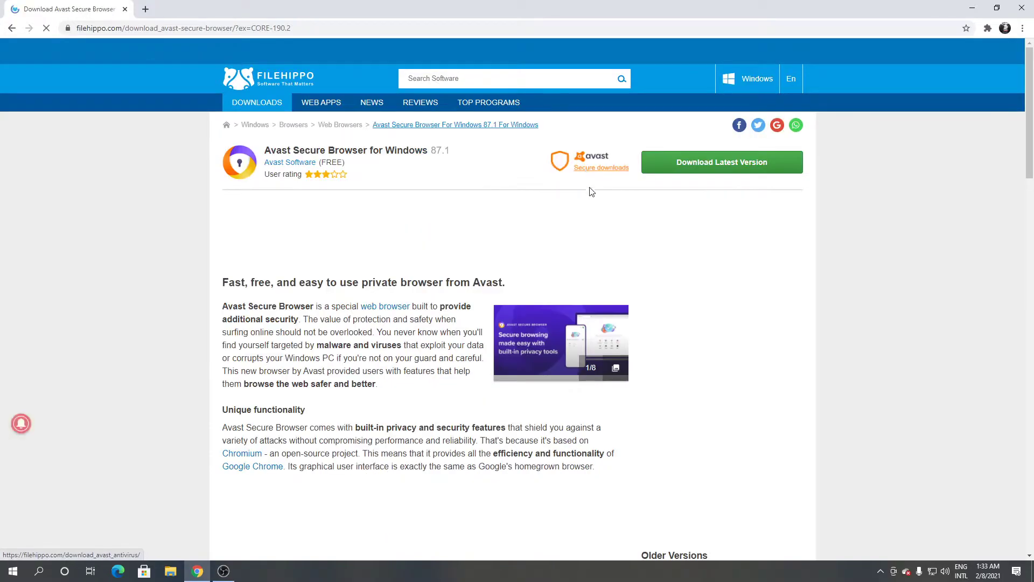
pyautogui.click(717, 172)
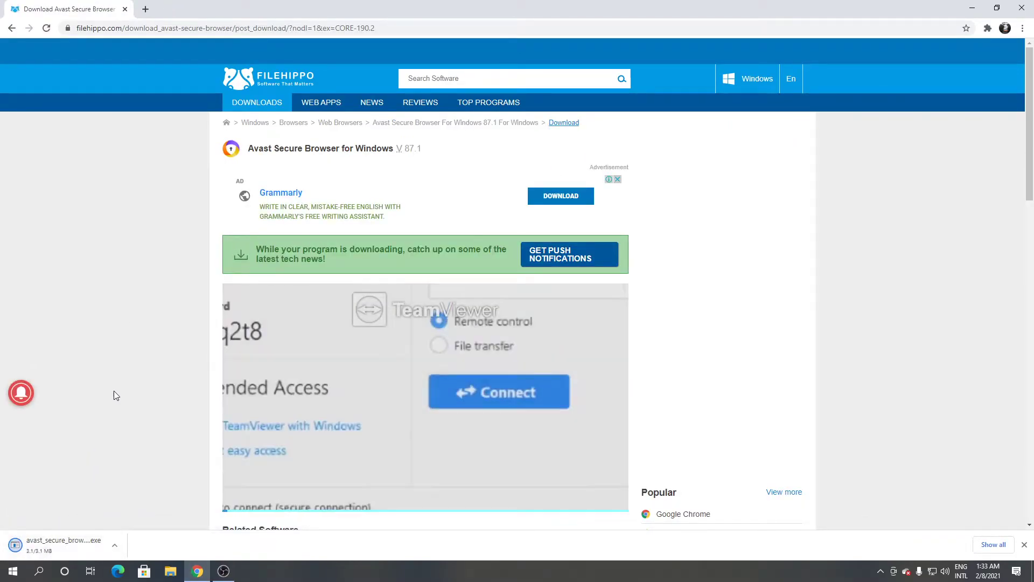
# - Run the downloaded Avast installer past the security warning and minimize Chrome
pyautogui.click(63, 545)
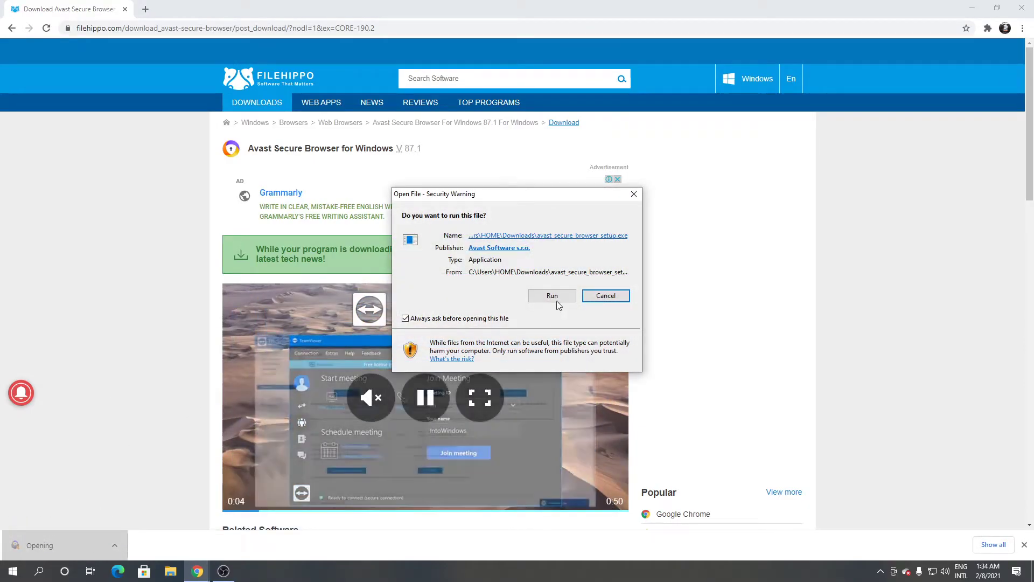
pyautogui.click(558, 296)
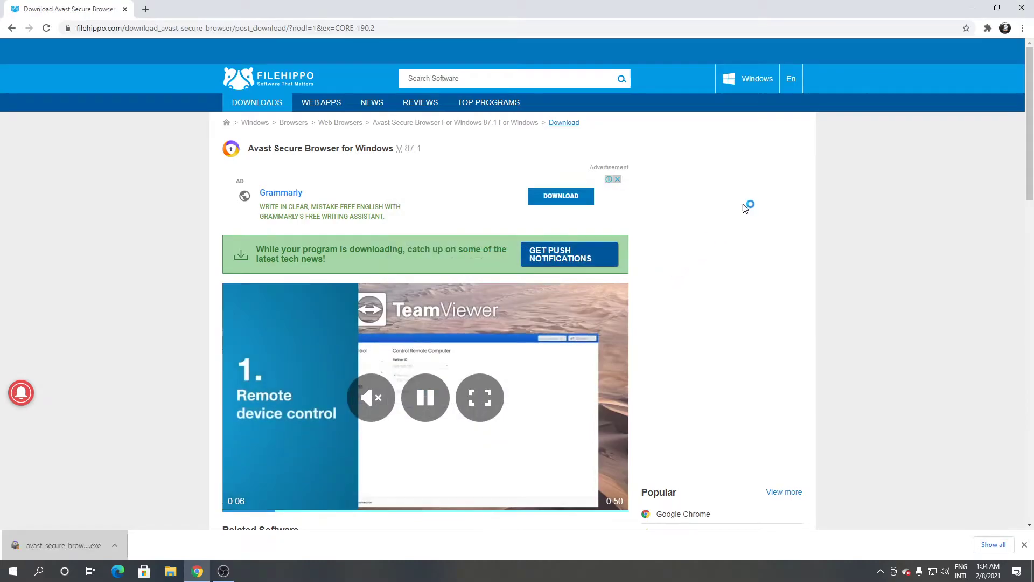
pyautogui.click(973, 8)
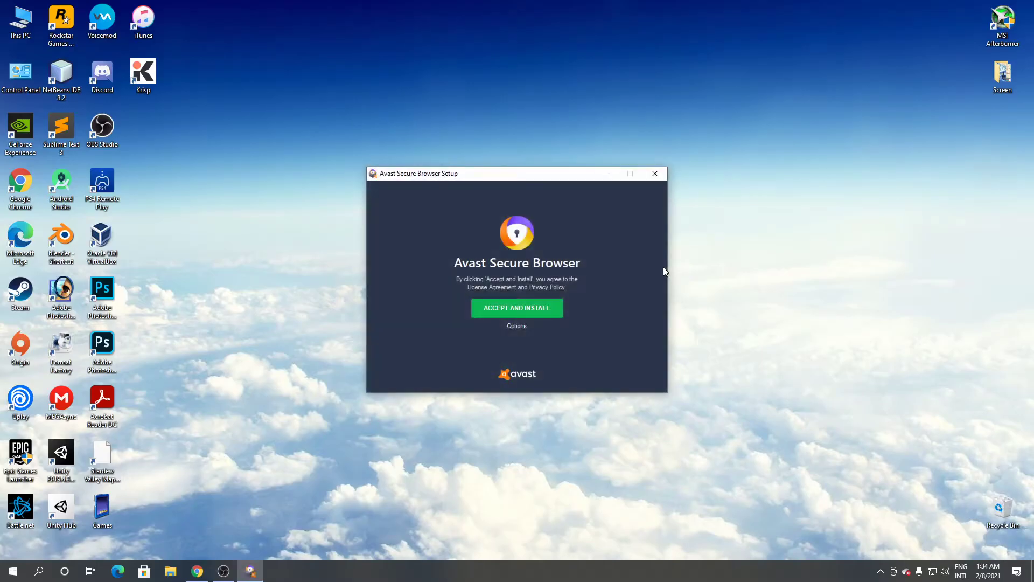
# - Show the setup Options, keeping only the 'On my Desktop' shortcut checked
pyautogui.click(518, 326)
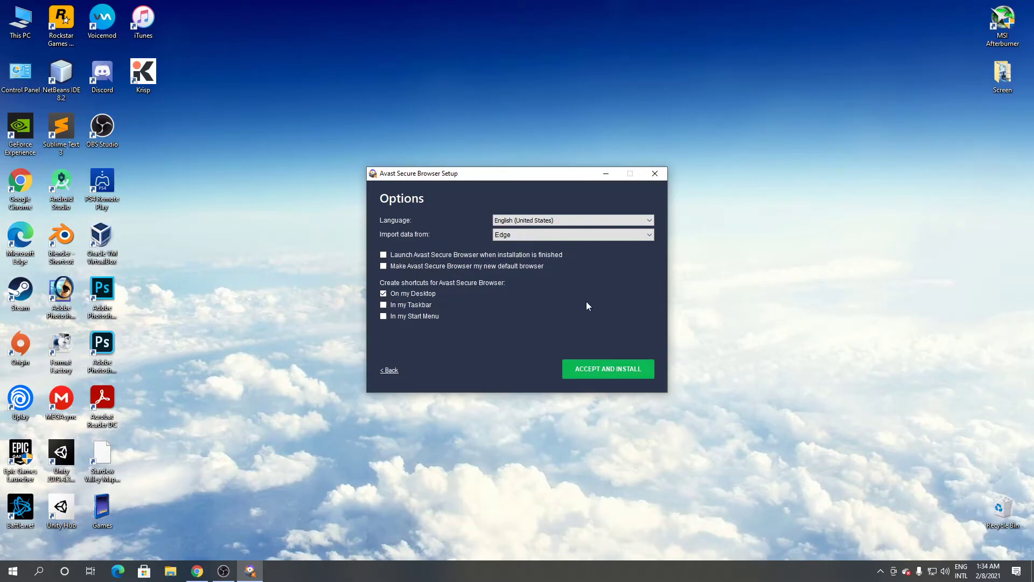
# - Accept the license and install Avast Secure Browser until the 'has been installed' message appears
pyautogui.click(612, 373)
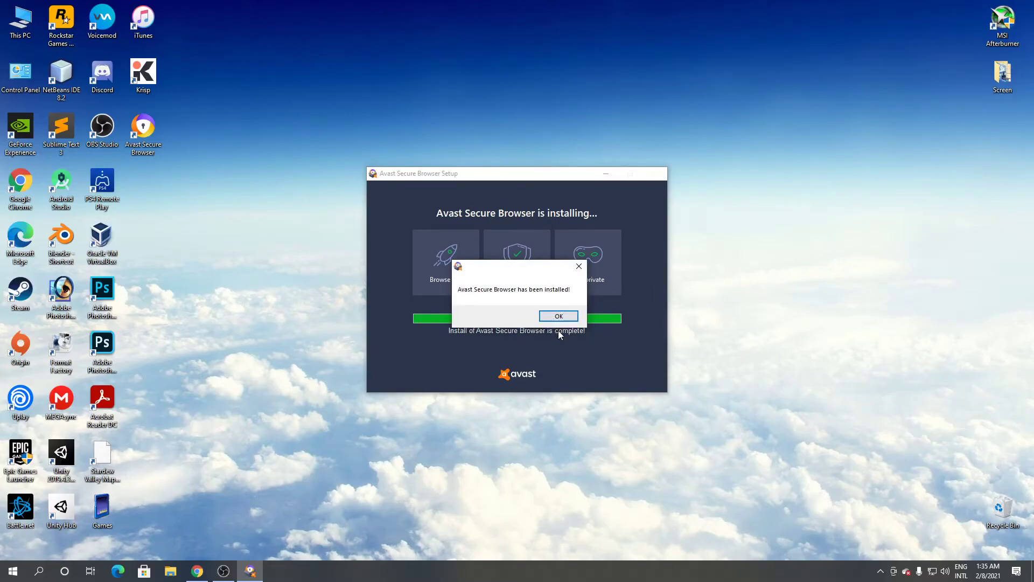
# - Close the installation-complete message and select the new Avast Secure Browser desktop shortcut
pyautogui.click(558, 317)
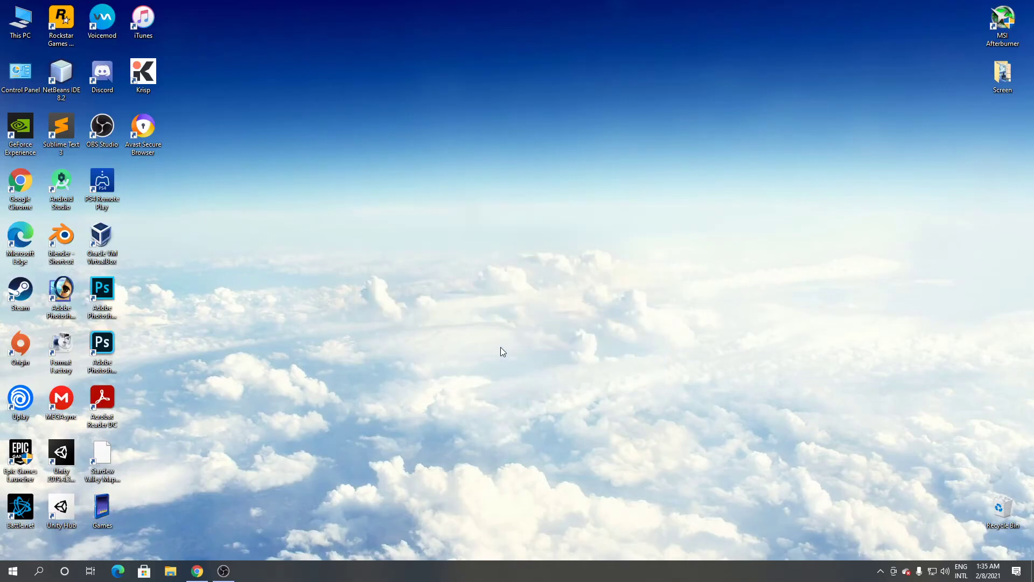
pyautogui.click(152, 134)
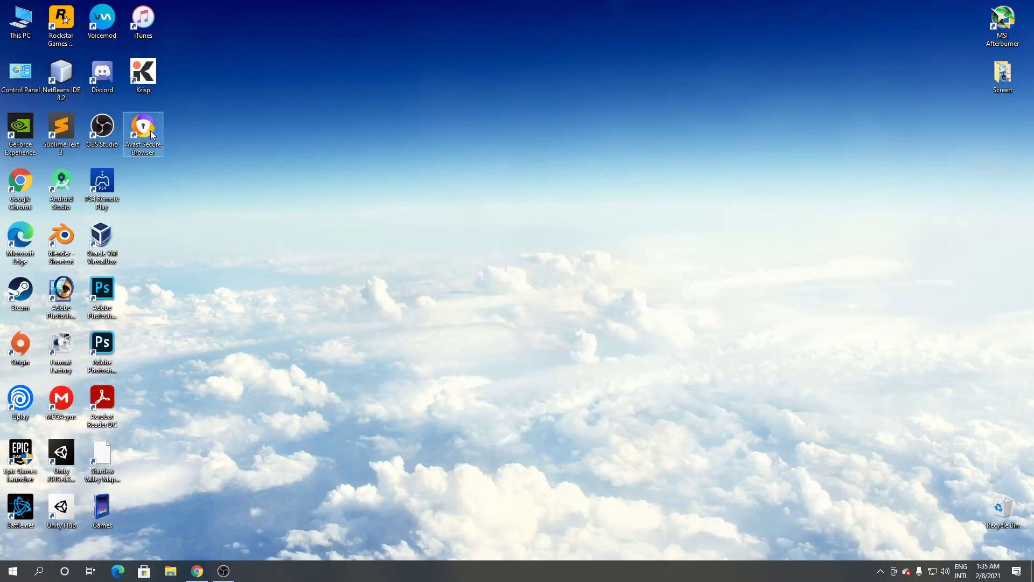
# - Launch Avast Secure Browser from the desktop, maximize it, and finish the welcome setup
pyautogui.doubleClick(143, 130)
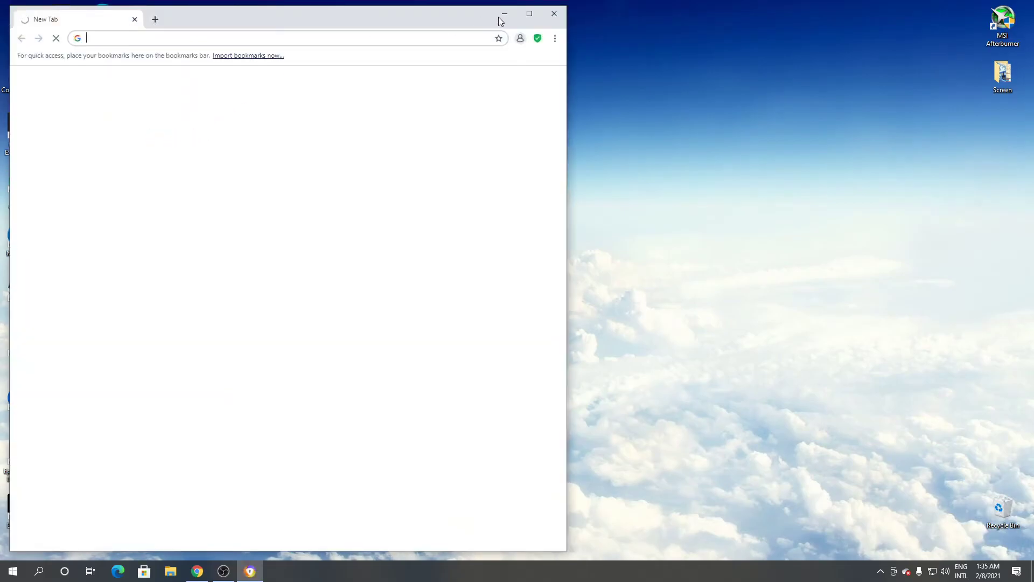
pyautogui.click(529, 13)
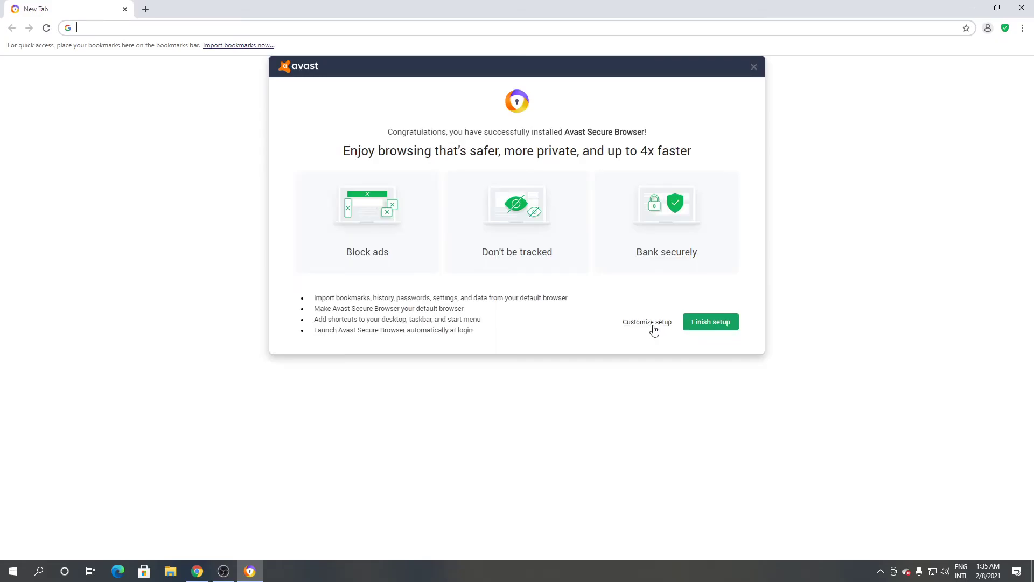
pyautogui.click(710, 322)
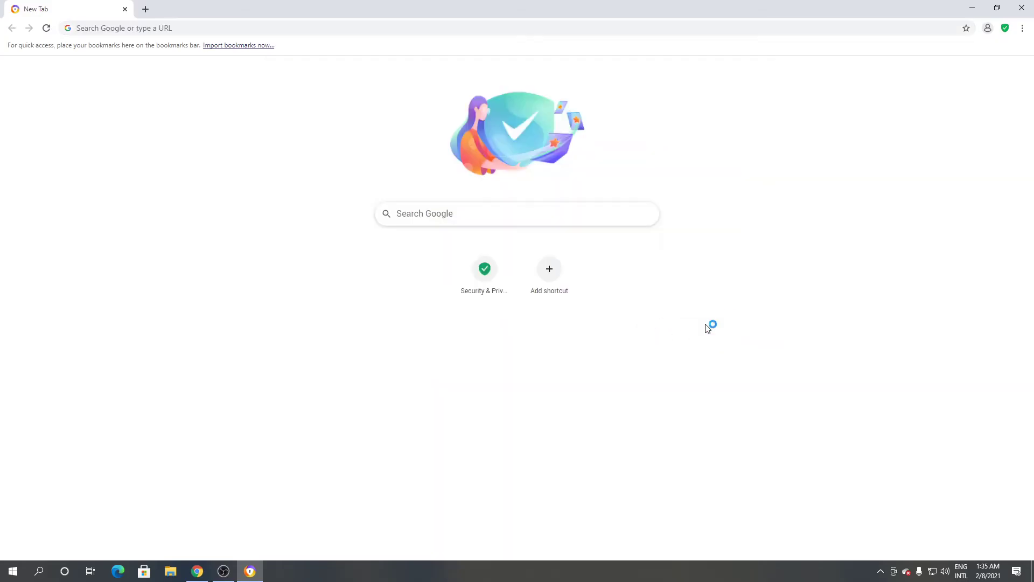